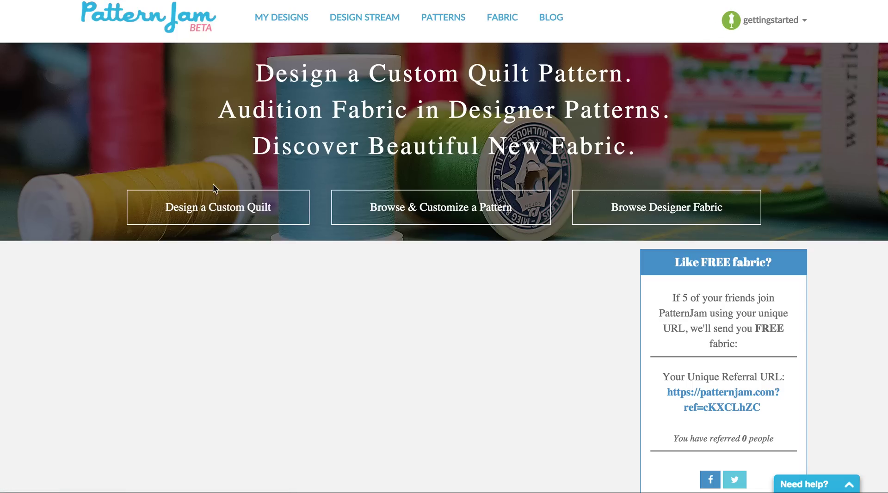
Start a custom quilt design from the PatternJam home page to get a blank 5 by 5 block grid
click(170, 215)
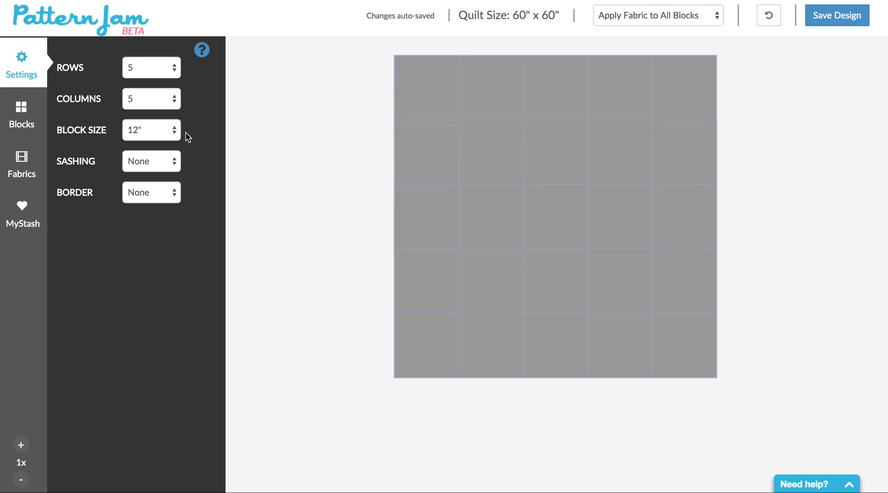
Keep 12" blocks with no sashing and set the quilt to 4 columns, making it 48" x 60"
click(170, 130)
click(170, 129)
click(175, 164)
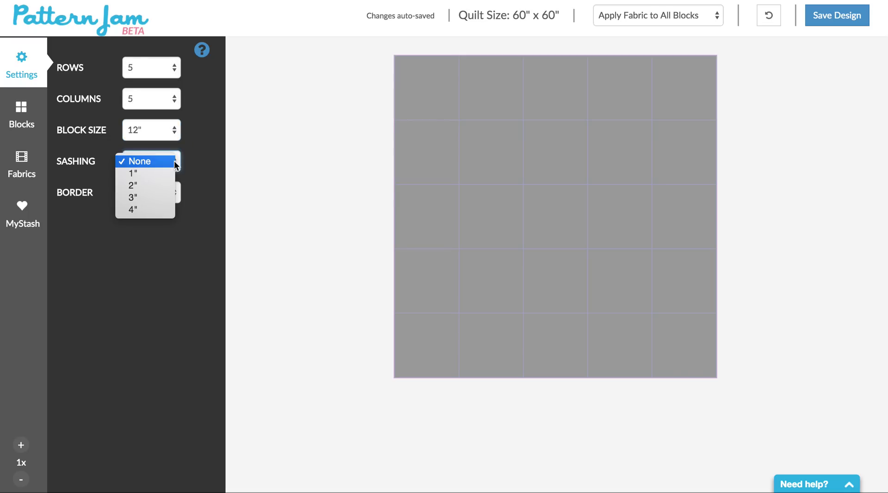
click(174, 161)
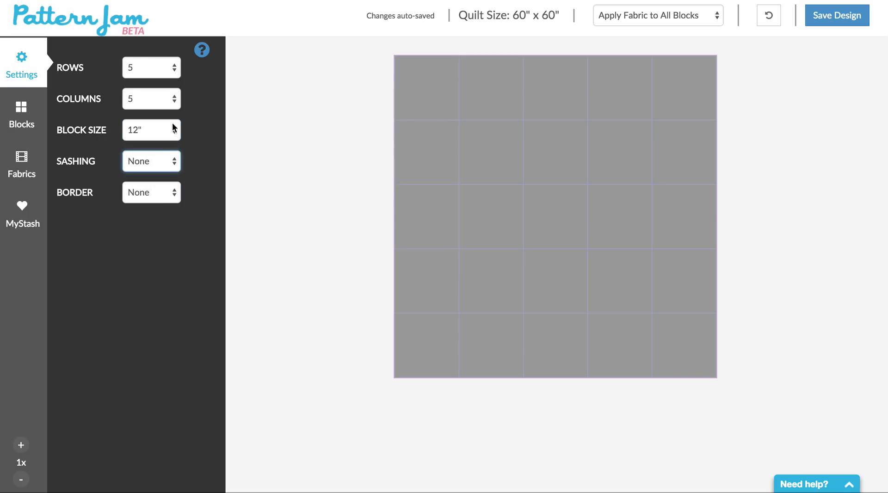
click(171, 98)
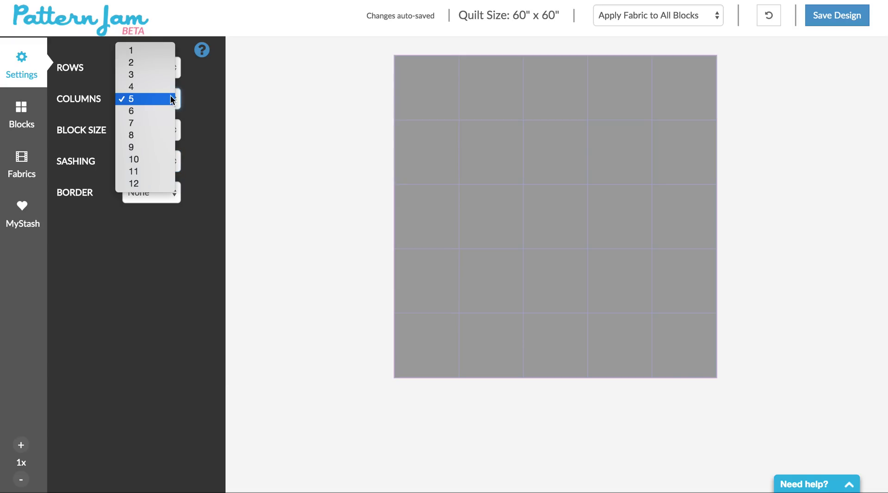
click(169, 88)
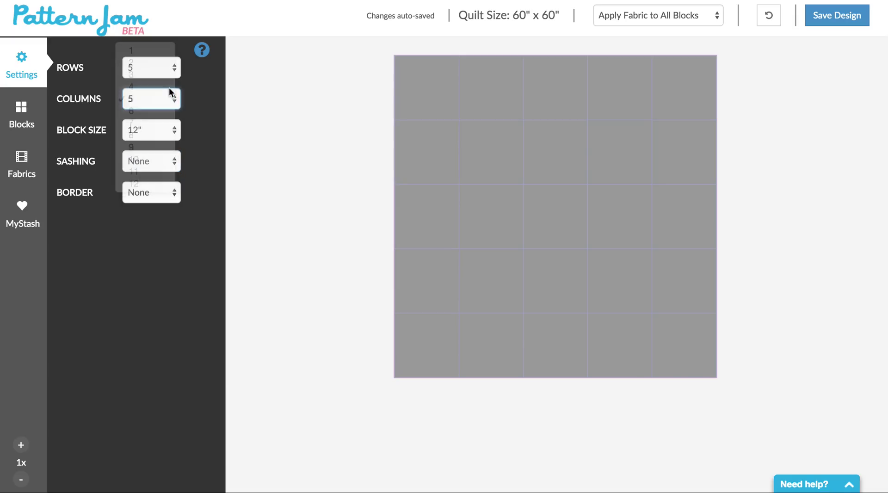
Set alternating block A to the star and block B to square-in-diamond, then show the fabric swatches
click(21, 112)
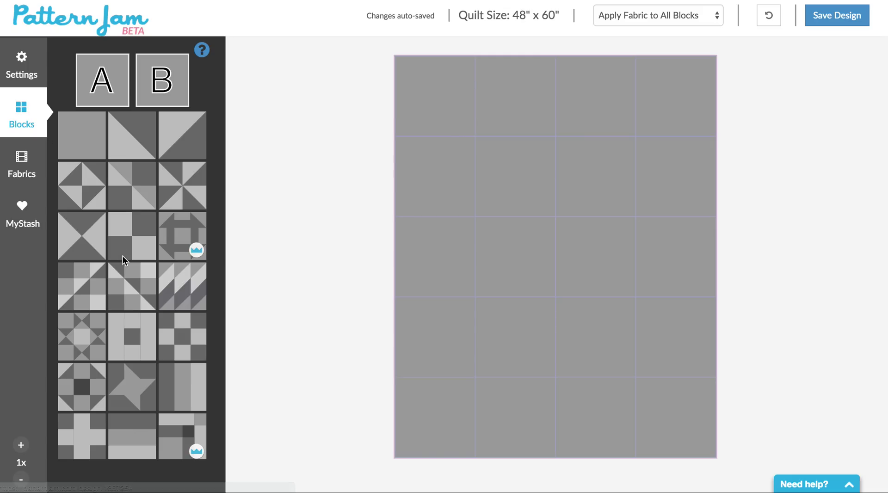
scroll(123, 256, down, 3)
scroll(123, 256, down, 2)
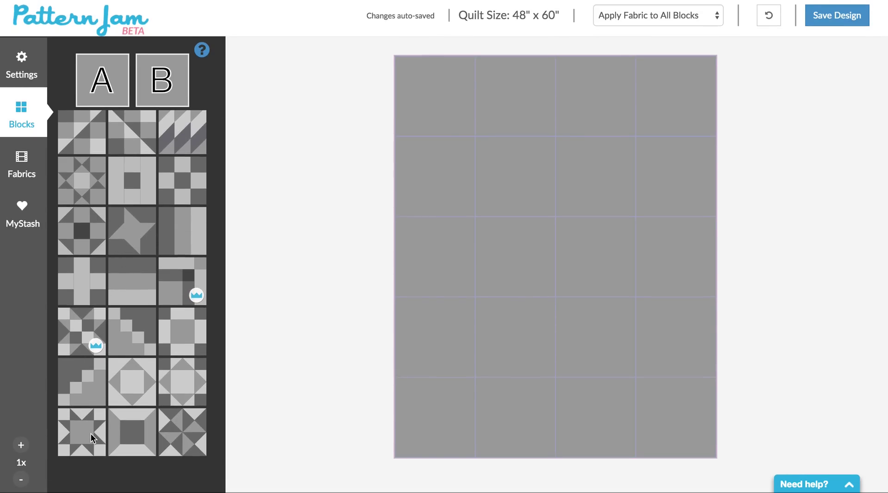
drag(90, 433, 99, 82)
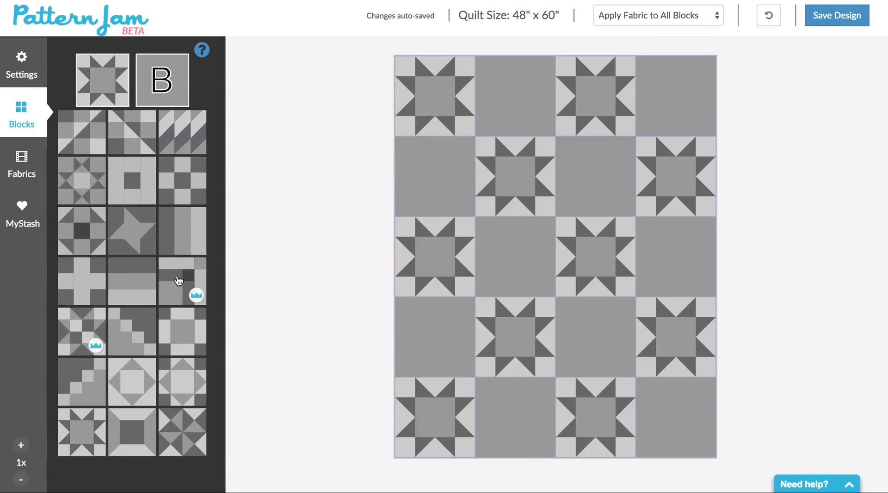
drag(175, 376, 162, 86)
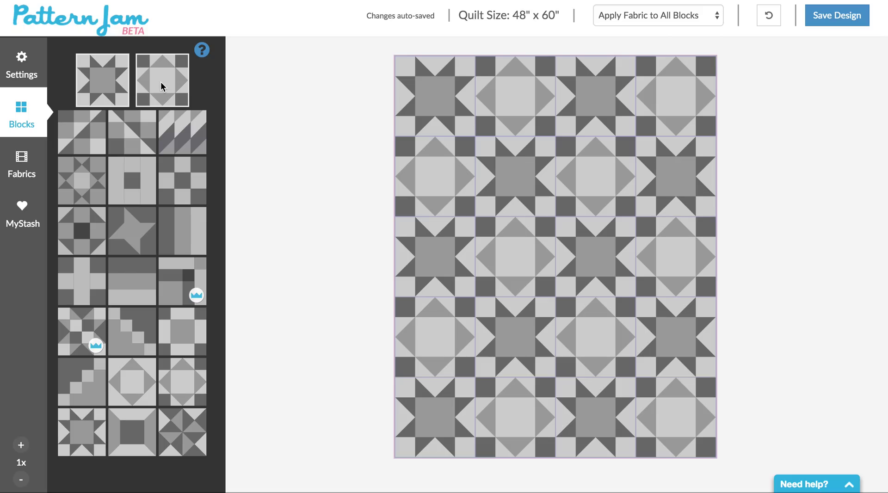
click(19, 166)
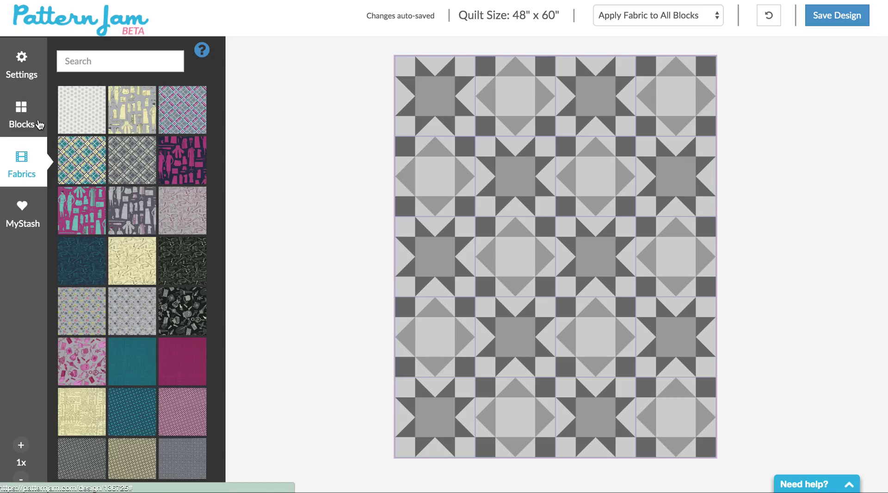
Search the fabric swatches for 'chatsworth'
click(65, 63)
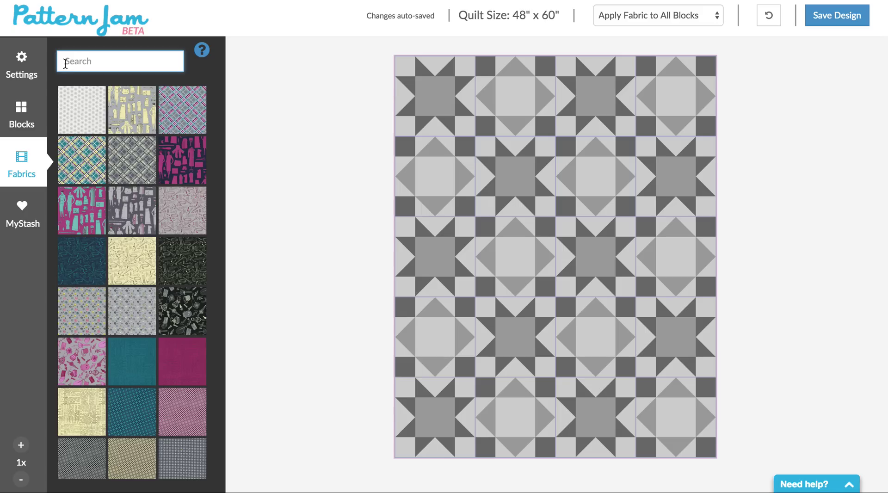
text(chatsworth)
key(Return)
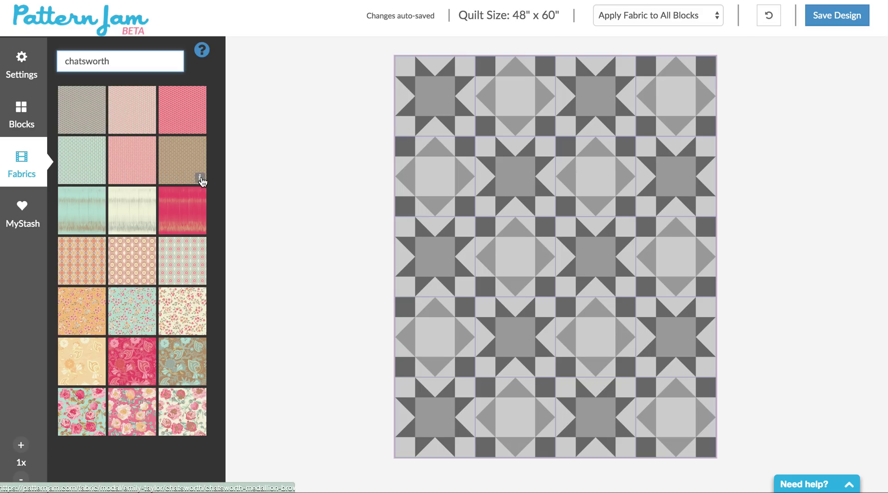
Add Chatsworth Stripe Coral to favourites from its fabric details window
click(199, 226)
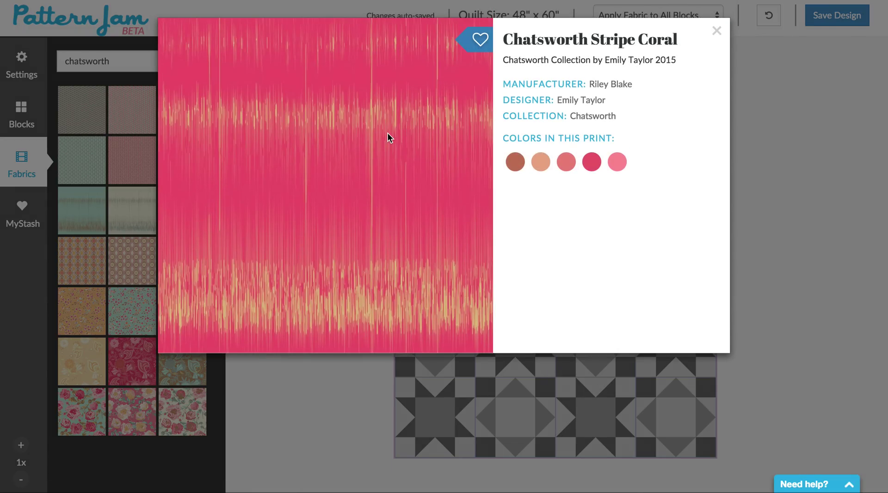
click(480, 43)
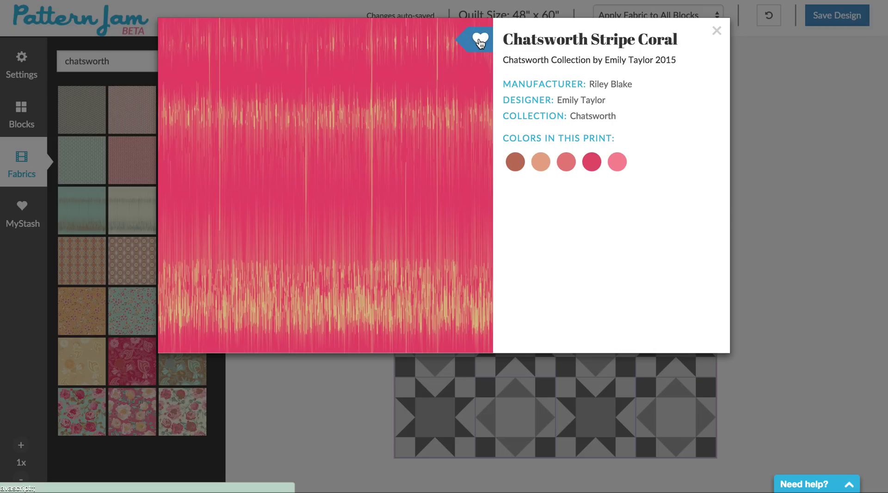
click(716, 31)
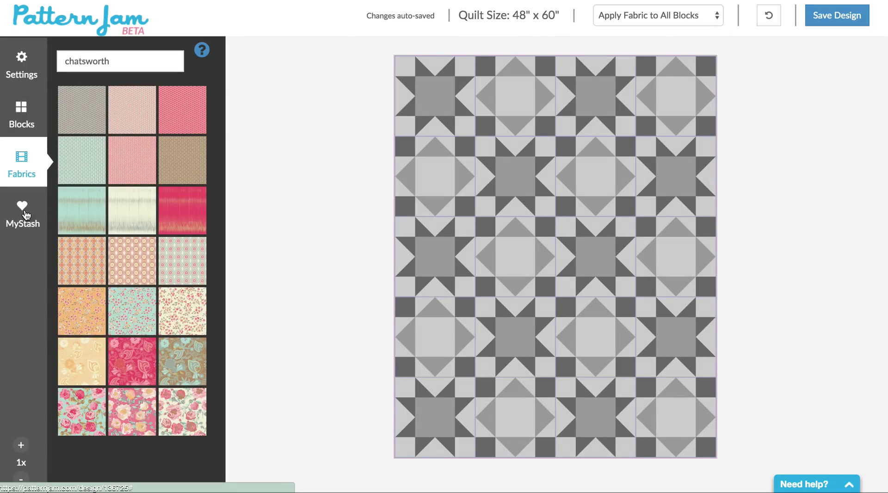
mouse_move(60, 191)
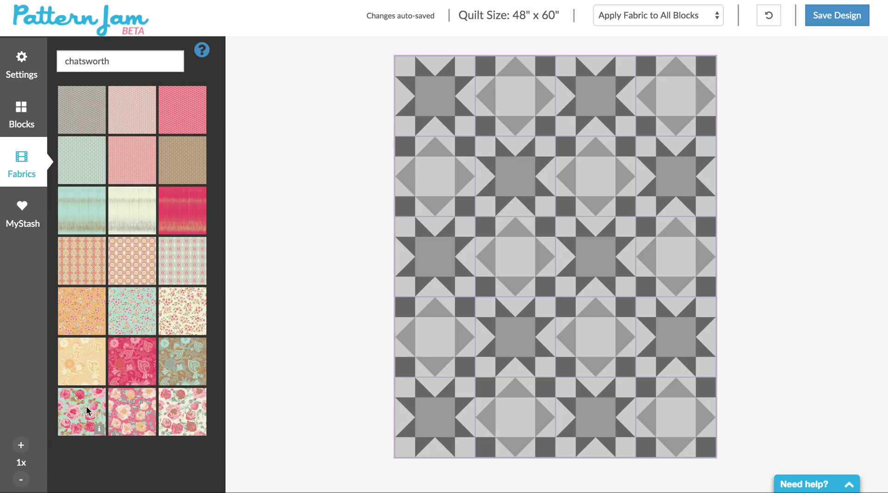
Fill star centres with the rose floral, diamond blocks with the dotted print, and star points with the red stripe
drag(86, 406, 432, 411)
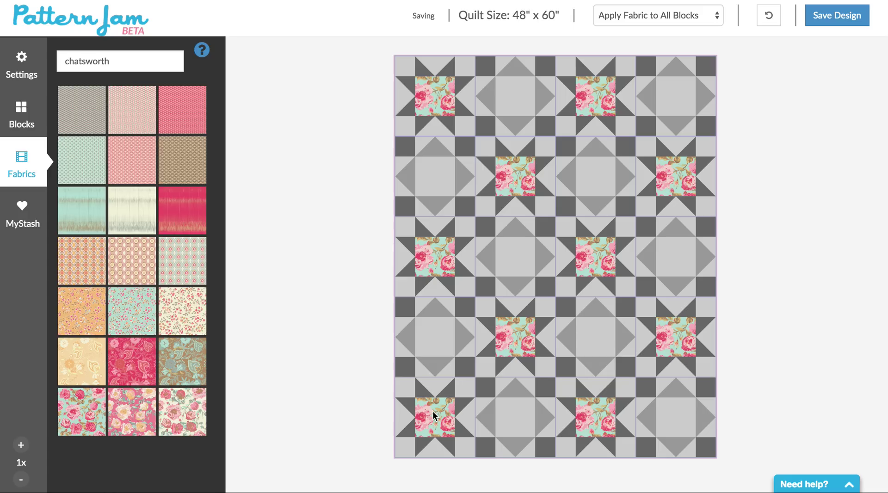
drag(171, 267, 400, 347)
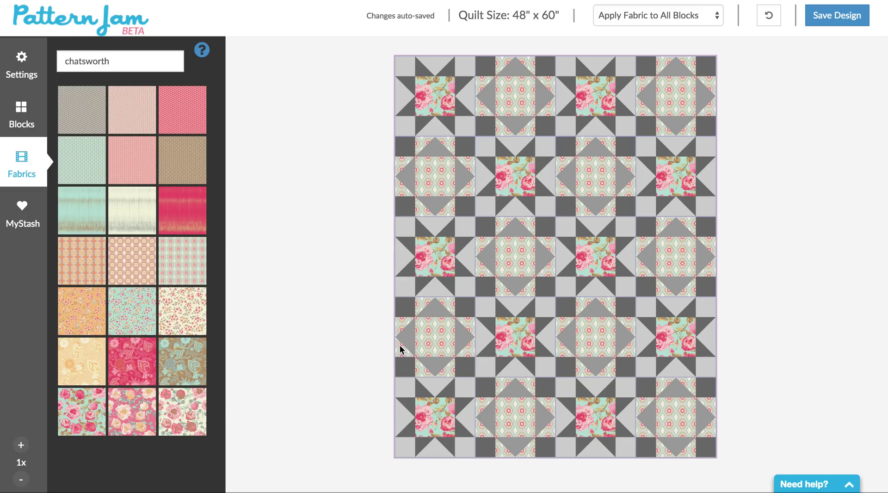
drag(184, 207, 413, 246)
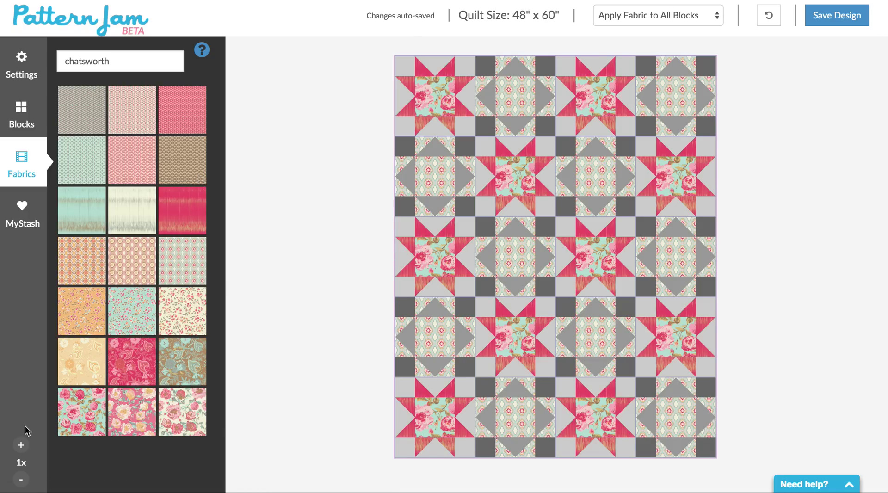
click(20, 445)
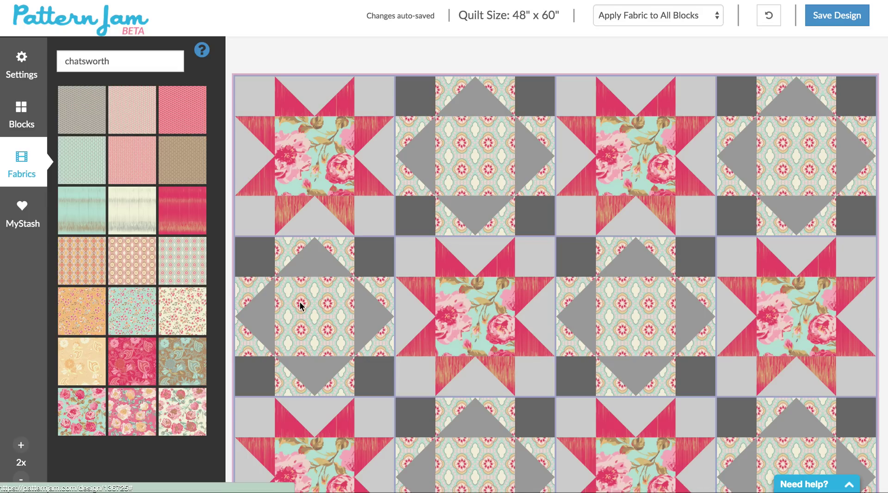
scroll(298, 305, down, 2)
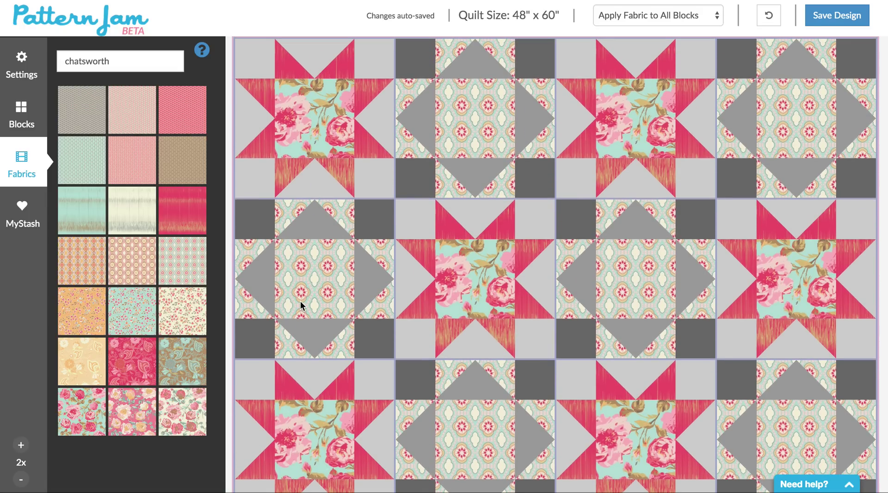
click(21, 480)
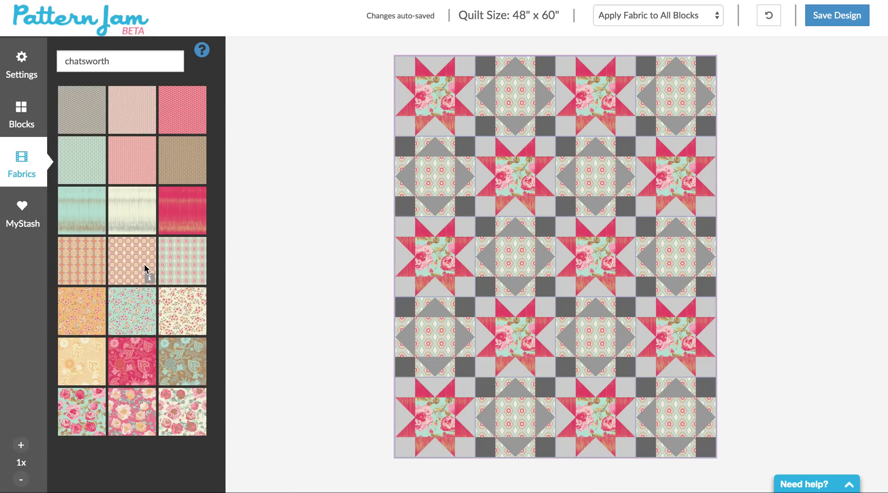
Fill the grey patches with pink paisley corners, cream floral background and pink print triangles around the diamonds
drag(177, 257, 400, 211)
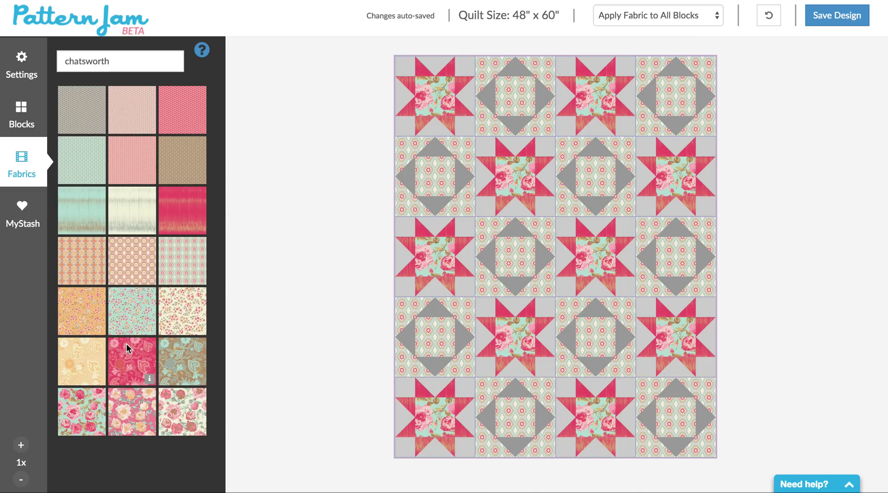
drag(128, 348, 401, 209)
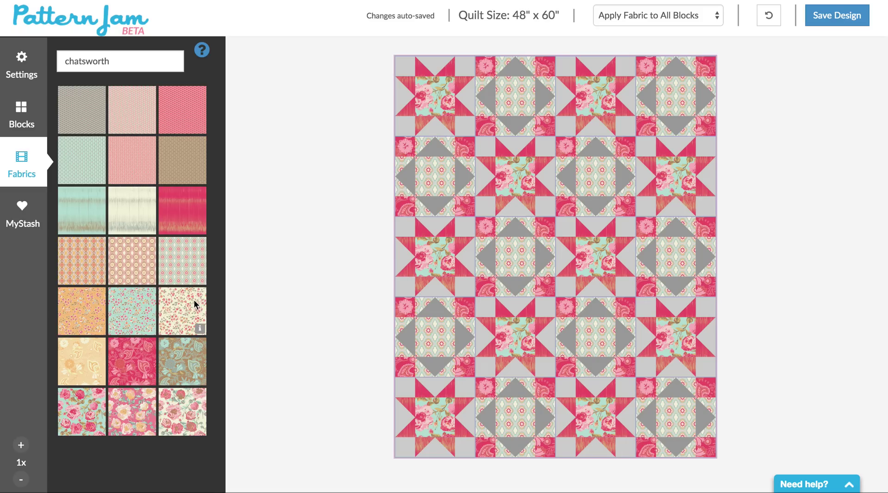
drag(182, 312, 404, 222)
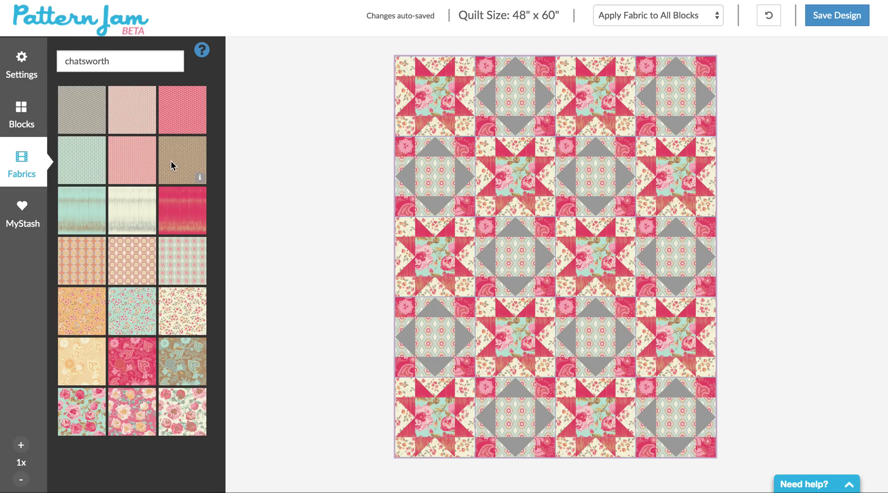
drag(178, 157, 435, 146)
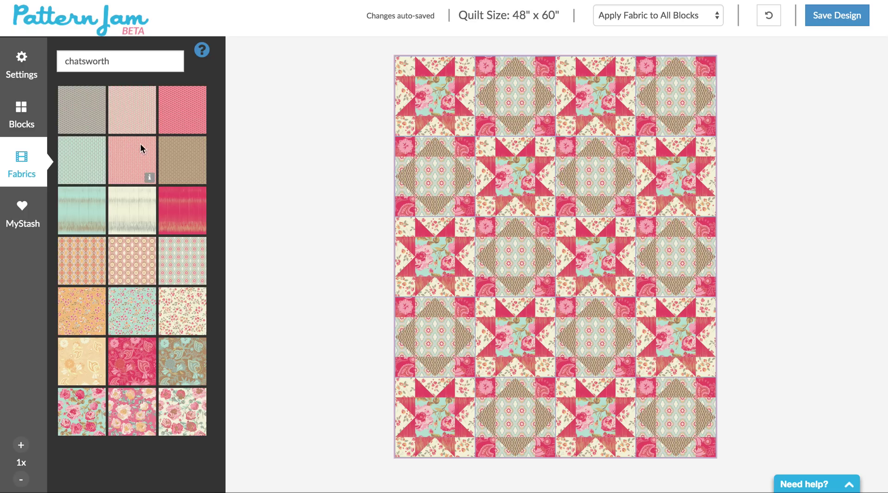
drag(198, 113, 431, 148)
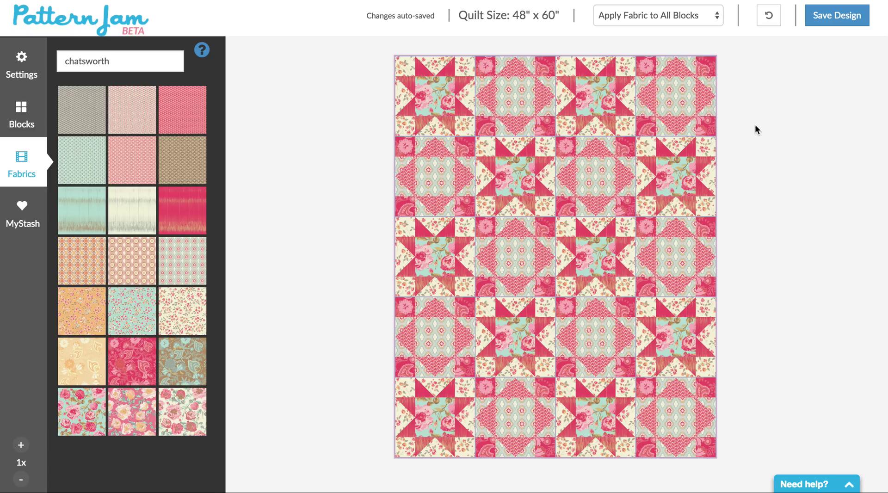
Add 1" sashing between the quilt blocks
click(24, 68)
click(153, 167)
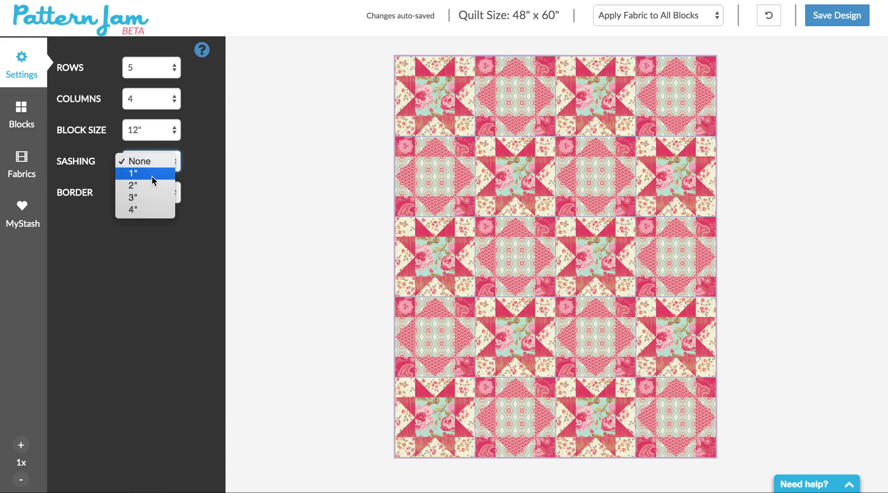
click(153, 175)
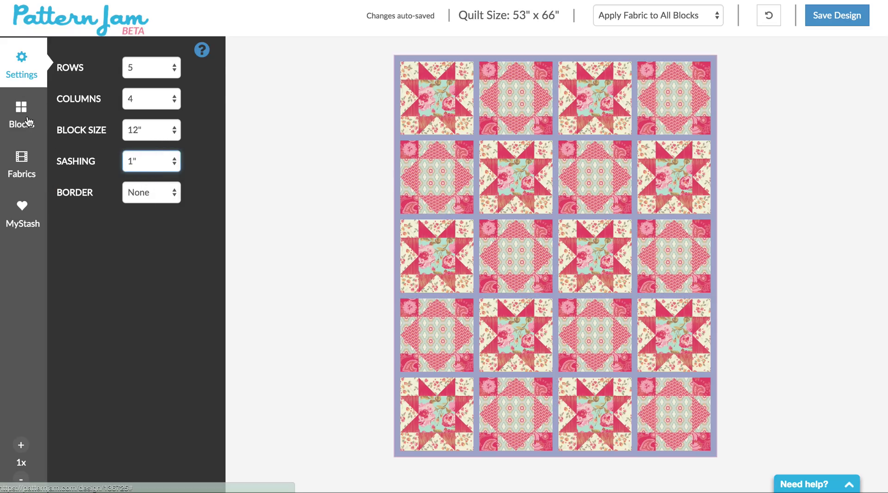
Fill the sashing with the light pink print, then replace it with magenta fabric
click(21, 162)
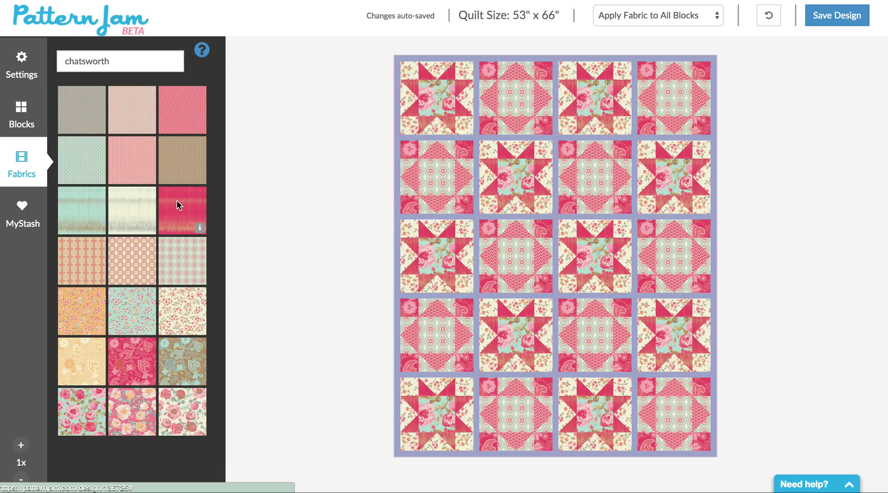
drag(139, 115, 334, 134)
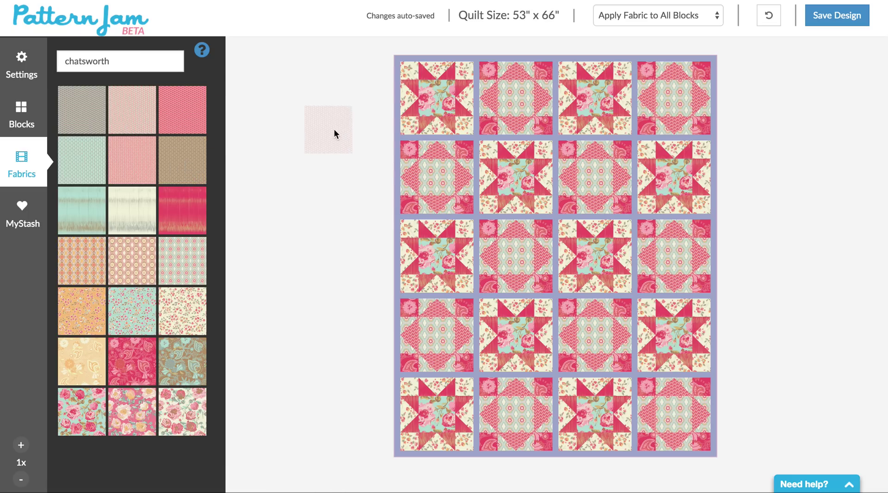
drag(394, 135, 396, 136)
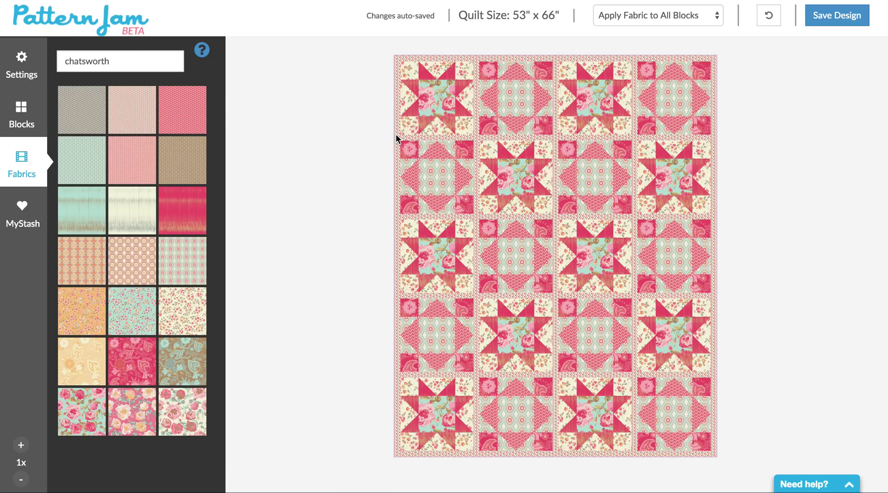
drag(171, 220, 396, 216)
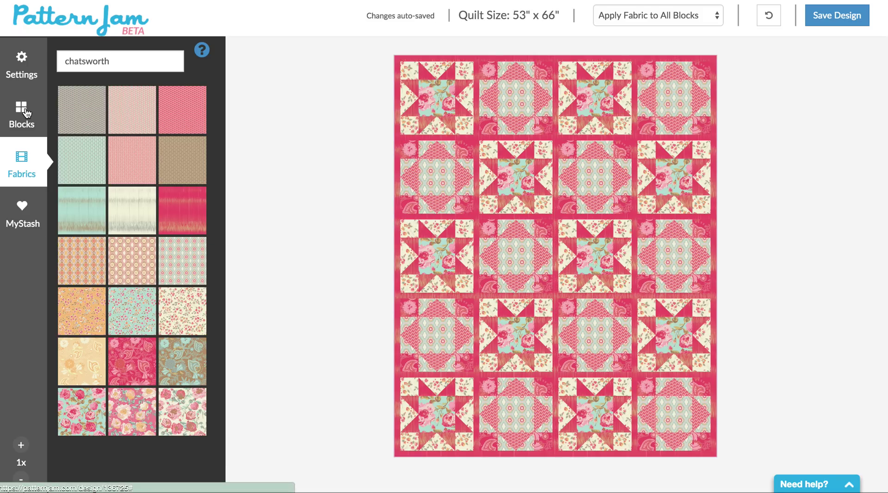
Set sashing back to None, returning the quilt to 48" x 60"
click(23, 69)
click(155, 169)
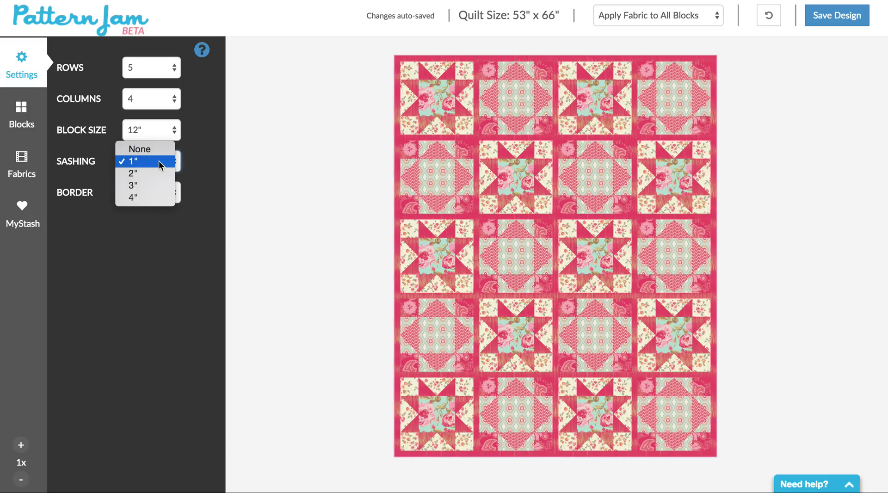
click(249, 123)
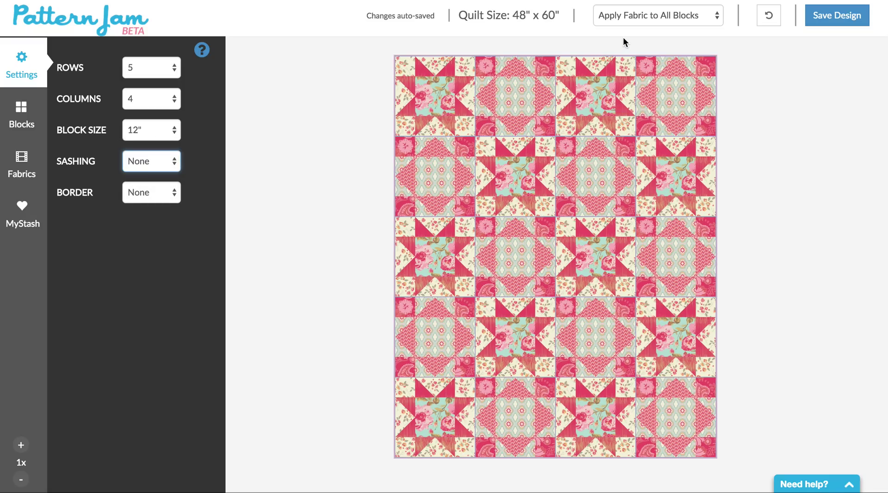
Save the quilt design with the name 'my first design'
click(820, 21)
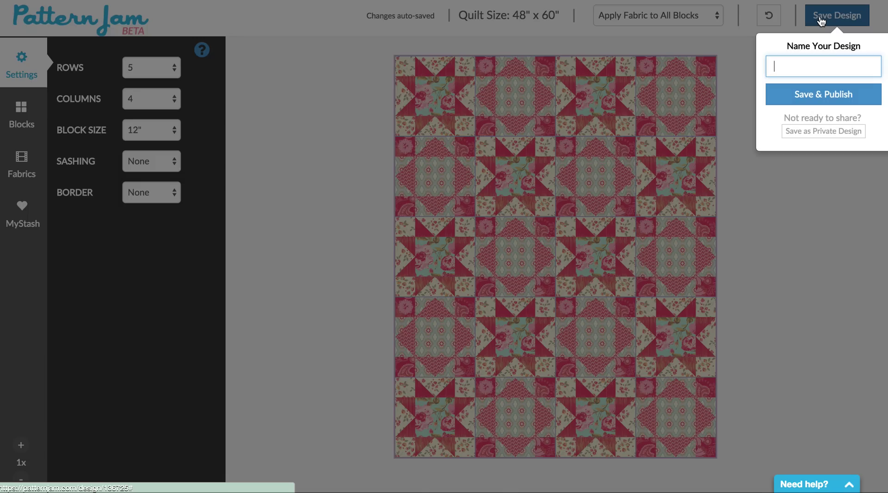
text(my first design)
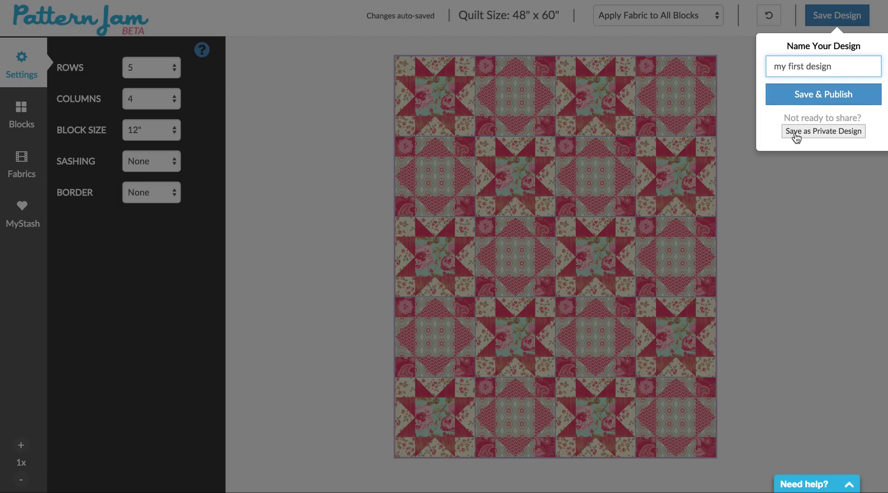
click(788, 102)
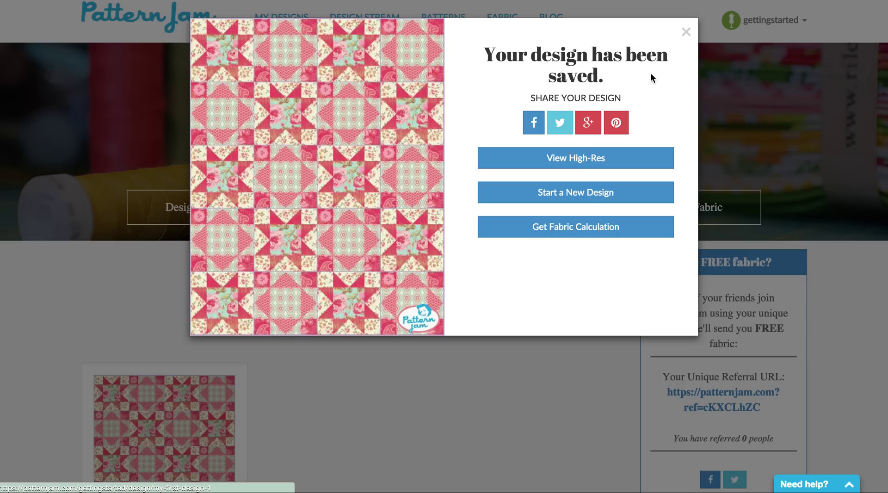
Dismiss the design-saved confirmation and scroll the My Designs page to the 'My first design' card
click(686, 32)
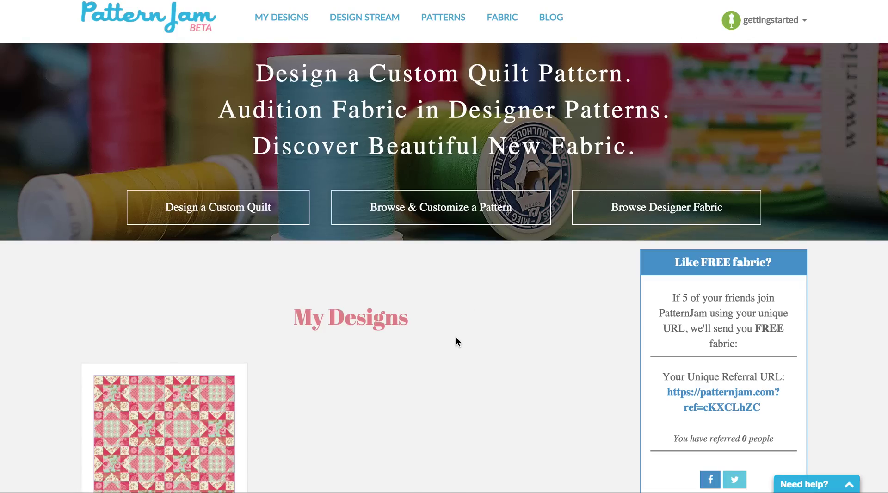
scroll(456, 337, down, 4)
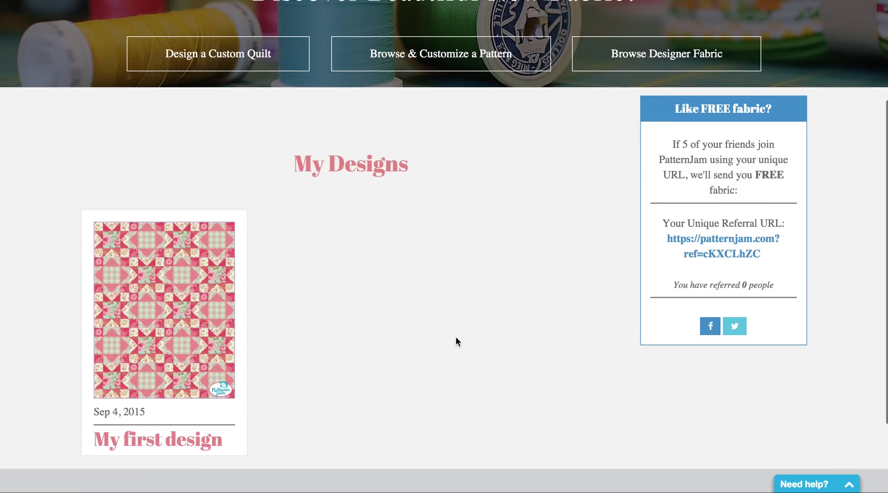
scroll(456, 338, up, 3)
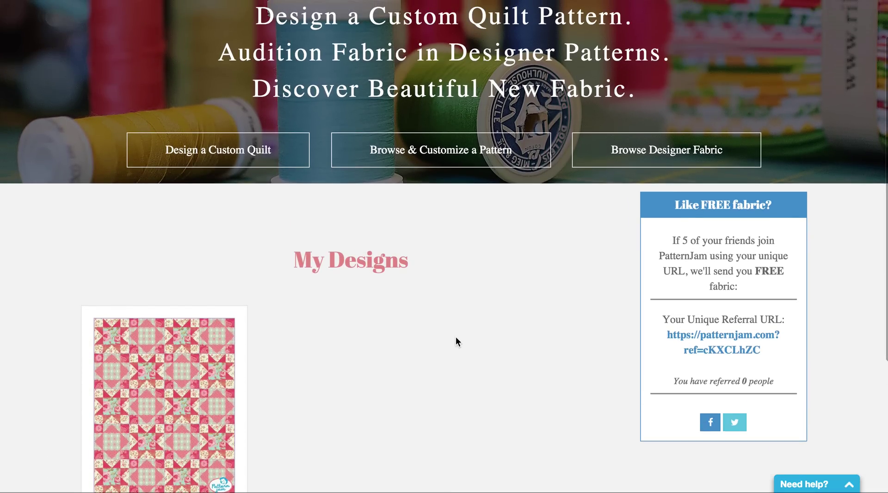
scroll(456, 338, down, 3)
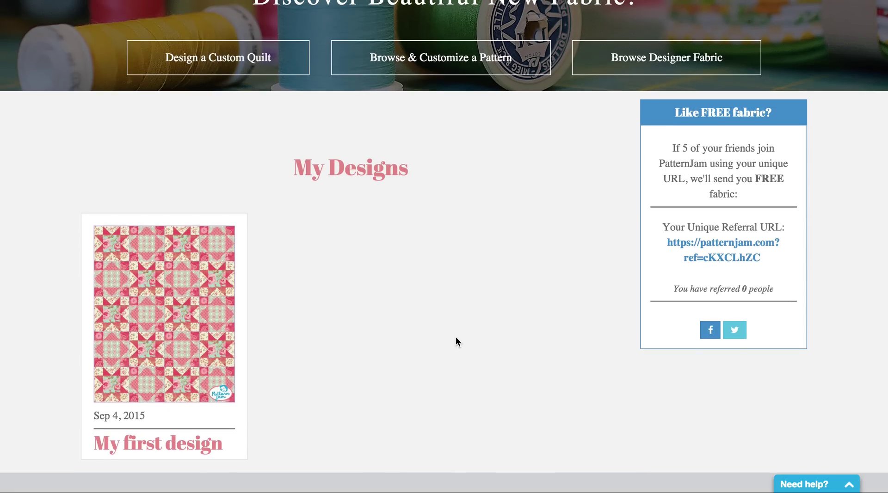
scroll(456, 337, up, 1)
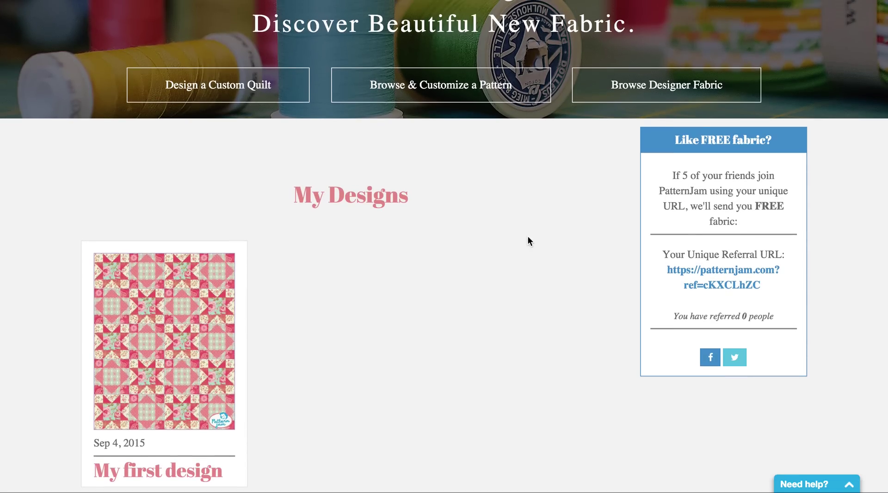